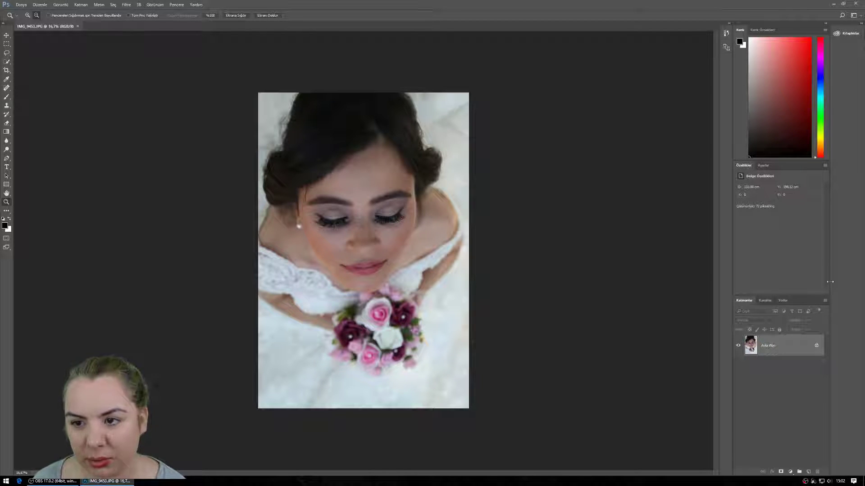
Duplicate the Arka Plan layer and set the Eraser to a 417 px brush
mouse_move(794, 352)
left_mouse_down()
mouse_move(795, 463)
mouse_move(808, 472)
left_mouse_up()
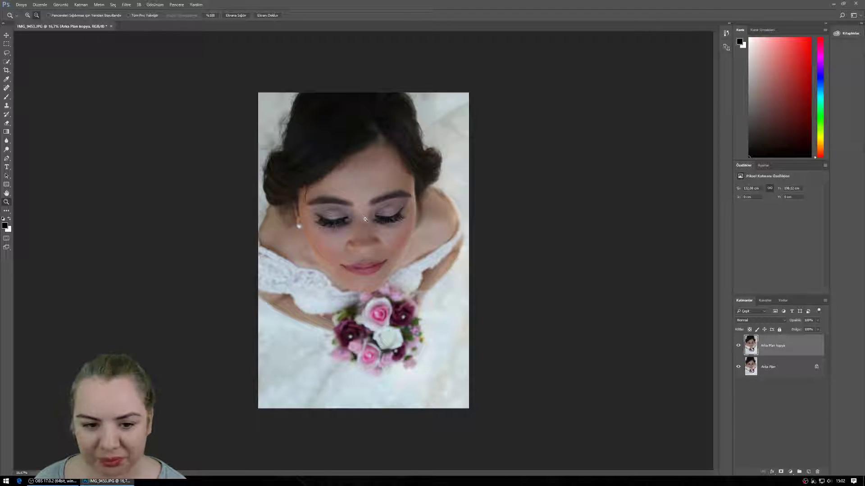
left_click(6, 123)
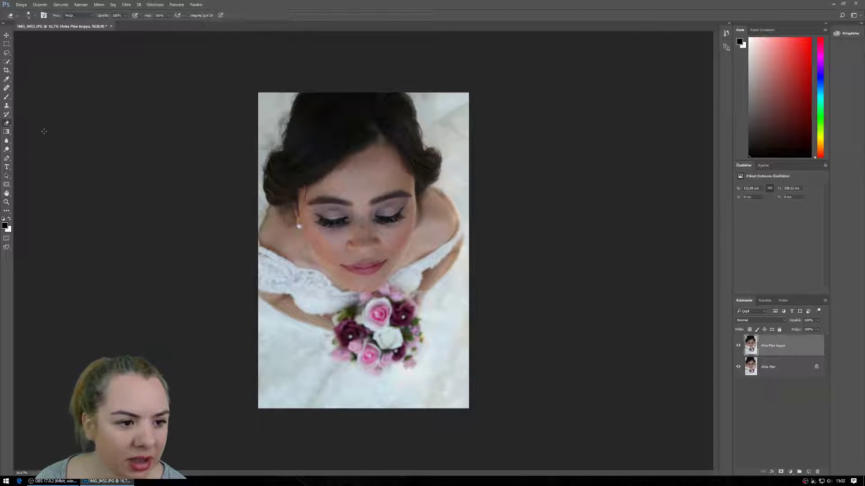
right_click(8, 122)
left_click(17, 15)
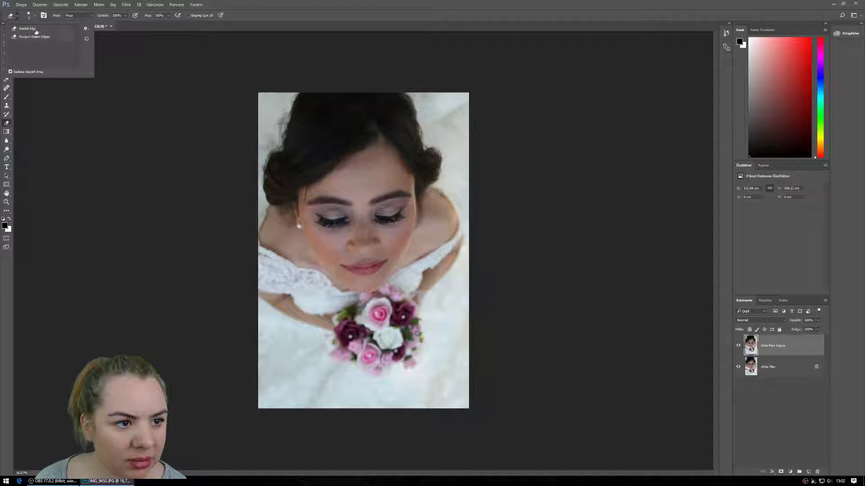
left_click(121, 73)
left_click(33, 18)
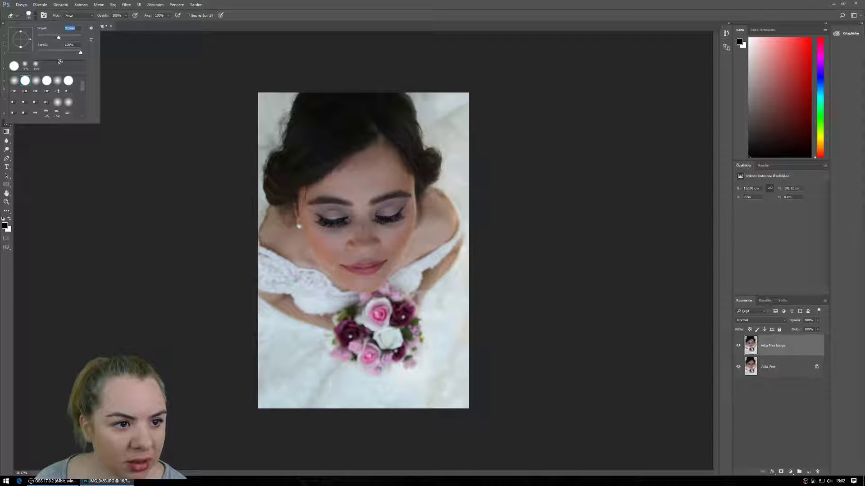
type("417")
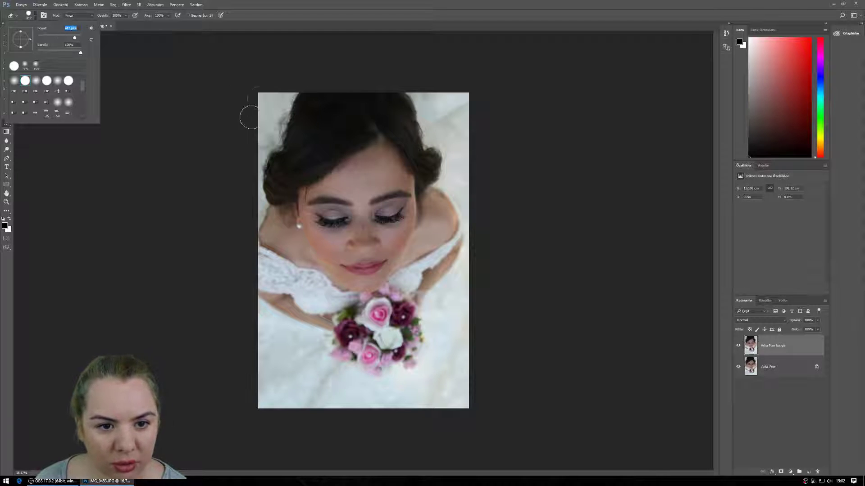
left_click(254, 108)
Erase the corners, hair, left edge, dress and lace from the copy, keeping only the face
mouse_move(266, 102)
left_mouse_down()
mouse_move(265, 115)
mouse_move(376, 99)
mouse_move(272, 144)
left_mouse_up()
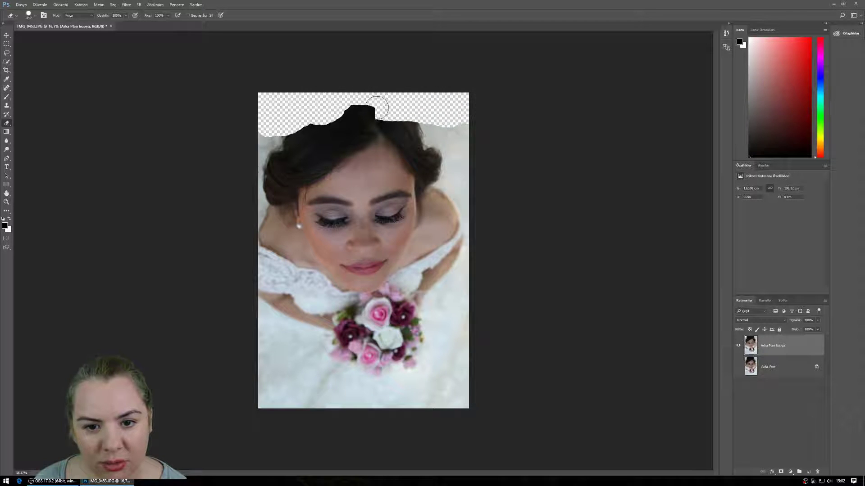
mouse_move(270, 145)
left_mouse_down()
mouse_move(363, 101)
mouse_move(260, 159)
mouse_move(386, 121)
mouse_move(422, 153)
mouse_move(411, 135)
mouse_move(458, 129)
mouse_move(458, 166)
mouse_move(429, 158)
mouse_move(425, 166)
mouse_move(464, 180)
mouse_move(455, 193)
mouse_move(469, 210)
mouse_move(464, 241)
mouse_move(397, 293)
left_mouse_up()
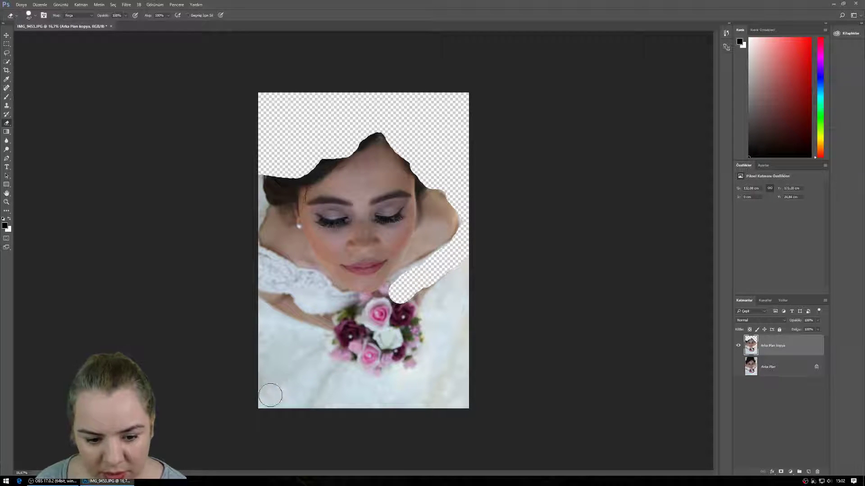
mouse_move(269, 396)
left_mouse_down()
mouse_move(336, 382)
mouse_move(407, 400)
mouse_move(453, 398)
mouse_move(468, 372)
mouse_move(270, 353)
mouse_move(279, 343)
left_mouse_up()
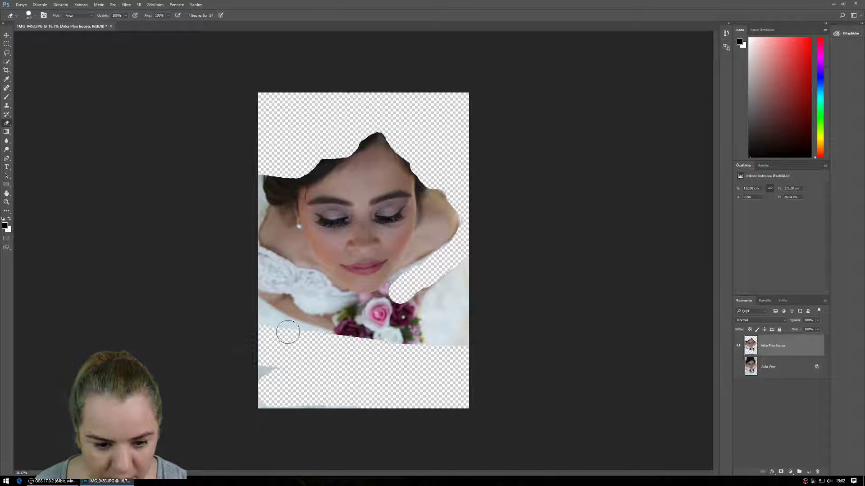
mouse_move(265, 264)
left_mouse_down()
mouse_move(267, 322)
mouse_move(268, 270)
mouse_move(347, 321)
mouse_move(262, 303)
mouse_move(428, 349)
mouse_move(361, 329)
mouse_move(447, 303)
mouse_move(475, 266)
mouse_move(469, 329)
left_mouse_up()
left_click_drag(455, 270, 418, 288)
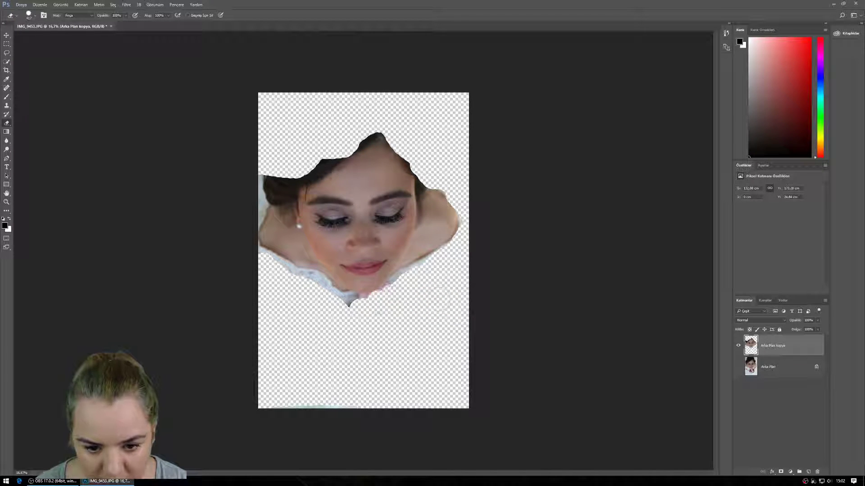
mouse_move(374, 302)
left_mouse_down()
mouse_move(326, 295)
mouse_move(242, 244)
mouse_move(251, 174)
mouse_move(251, 209)
mouse_move(255, 193)
mouse_move(273, 186)
mouse_move(270, 196)
mouse_move(371, 127)
mouse_move(284, 189)
mouse_move(286, 207)
left_mouse_up()
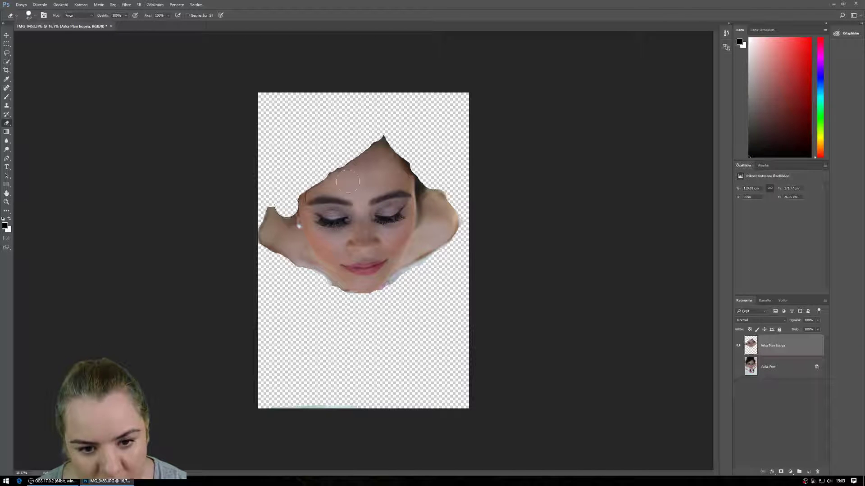
mouse_move(415, 169)
left_mouse_down()
mouse_move(397, 133)
mouse_move(383, 132)
mouse_move(419, 159)
mouse_move(425, 183)
left_mouse_up()
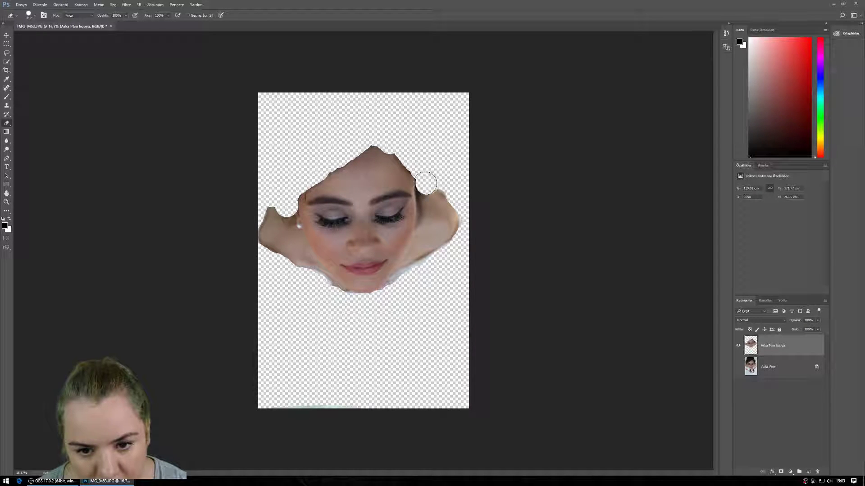
Shrink the eraser to 53 px and erase the left eyebrow
left_click(34, 16)
left_click(24, 80)
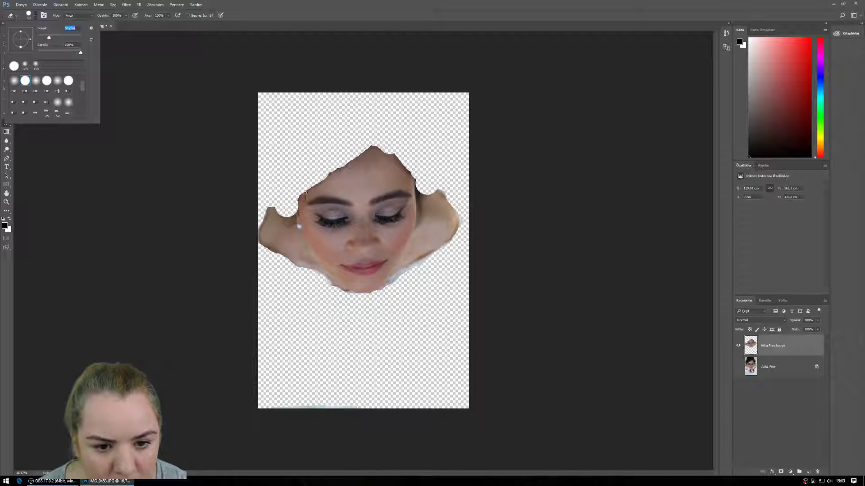
key("Return")
left_click_drag(308, 204, 335, 204)
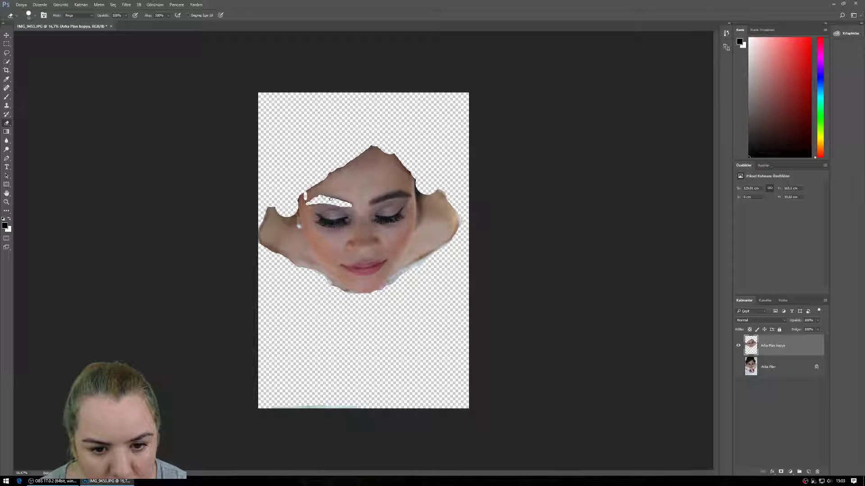
Zoom the view on the image to 25%
key("z")
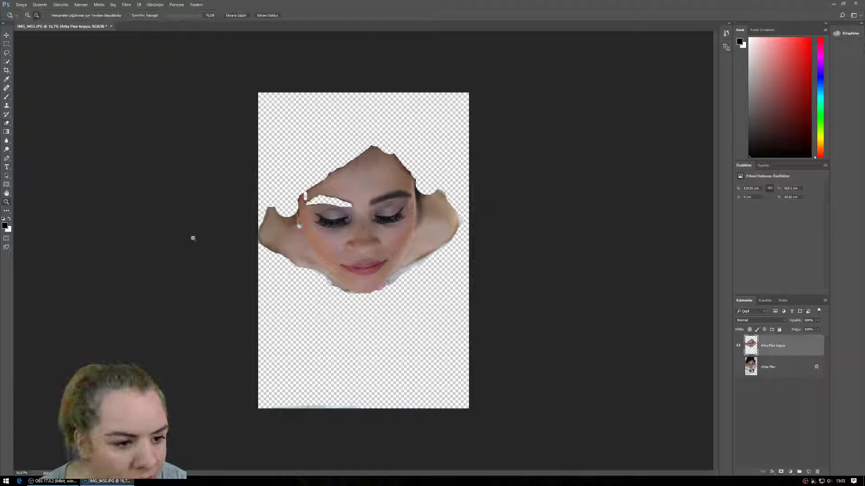
left_click(394, 228, "alt")
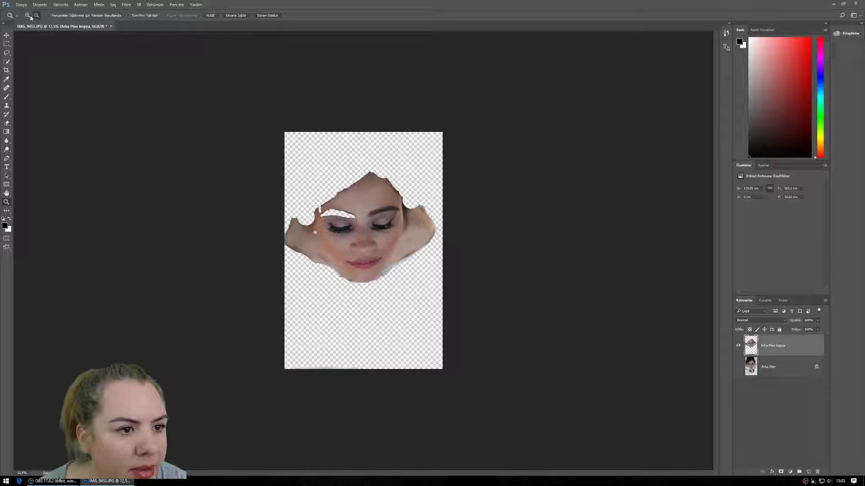
left_click(361, 208)
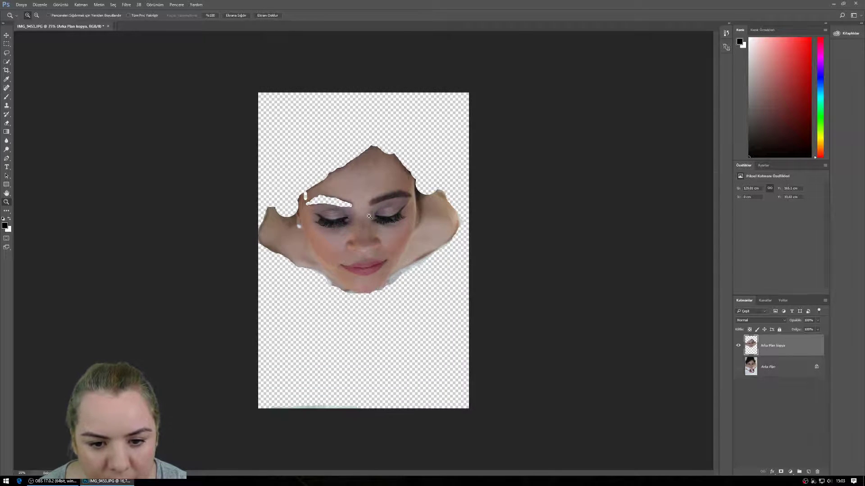
left_click(369, 210)
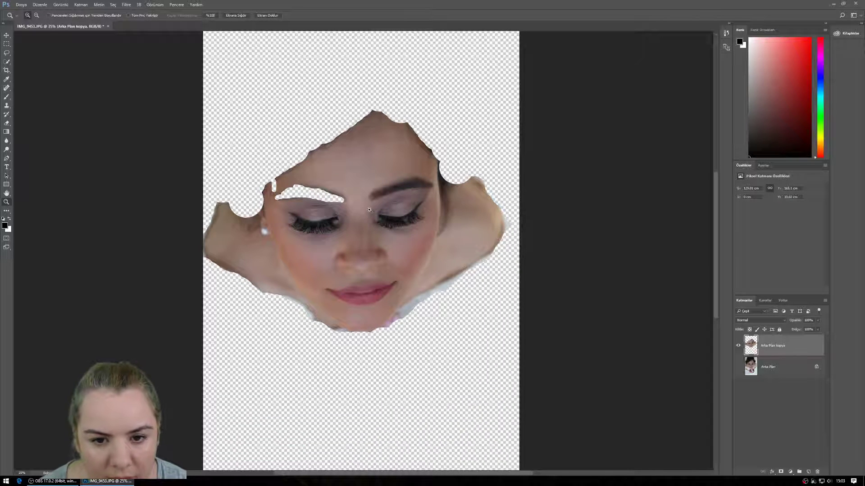
left_click(6, 115)
Erase the right eyebrow, undoing the first bad stroke and redoing it
left_click(7, 123)
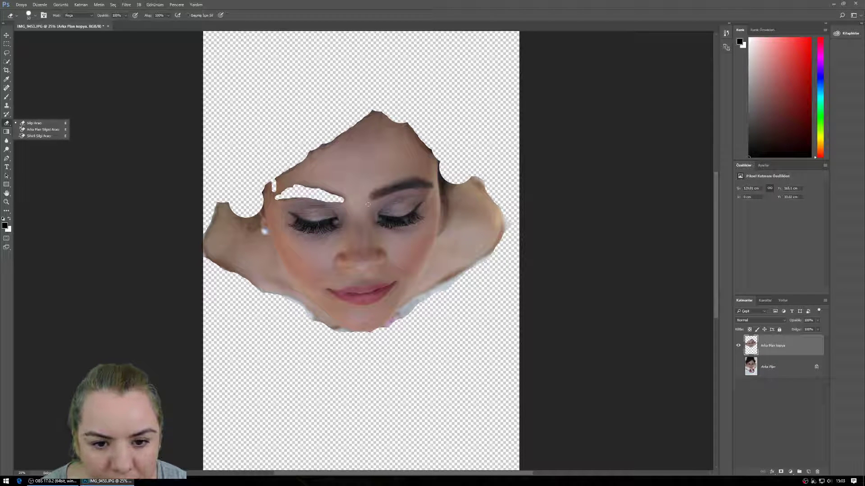
mouse_move(374, 198)
left_mouse_down()
mouse_move(395, 187)
mouse_move(388, 185)
left_mouse_up()
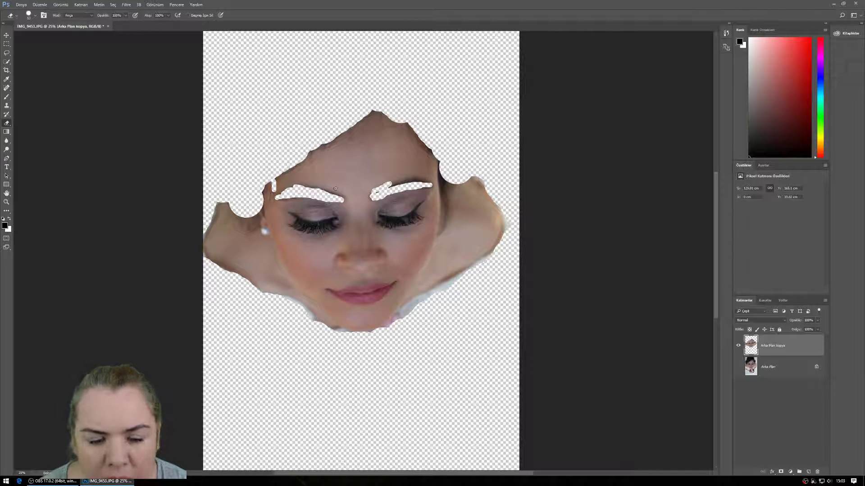
left_click(67, 4)
mouse_move(39, 4)
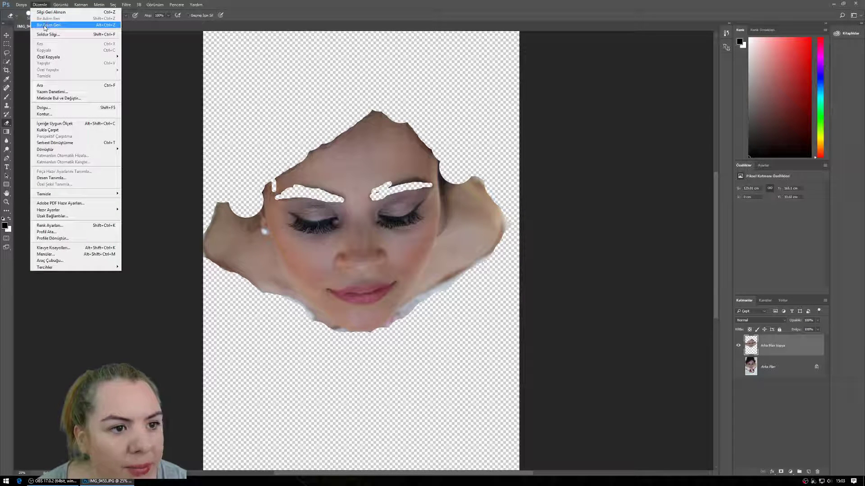
left_click(51, 12)
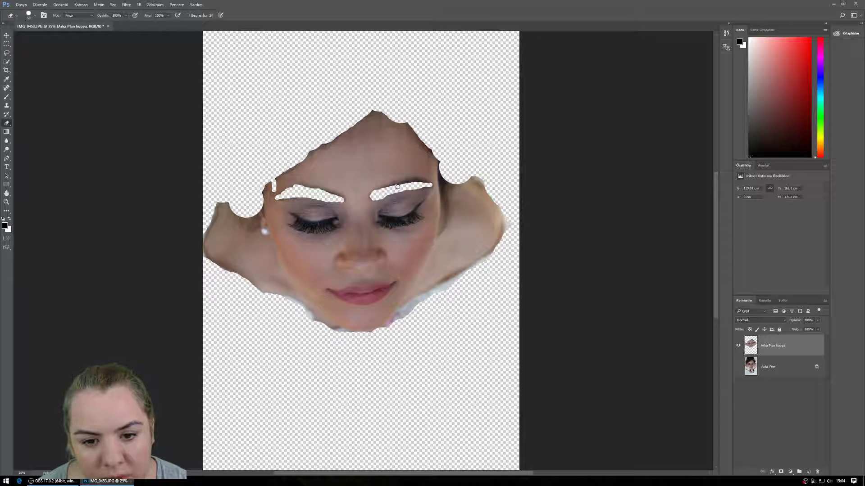
left_click_drag(382, 190, 423, 184)
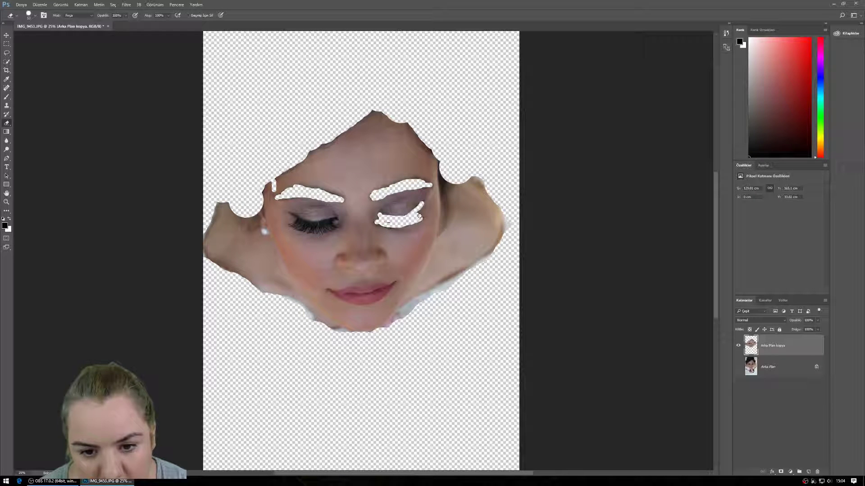
Erase the eyes along the eyelids and the lips
left_click(334, 219)
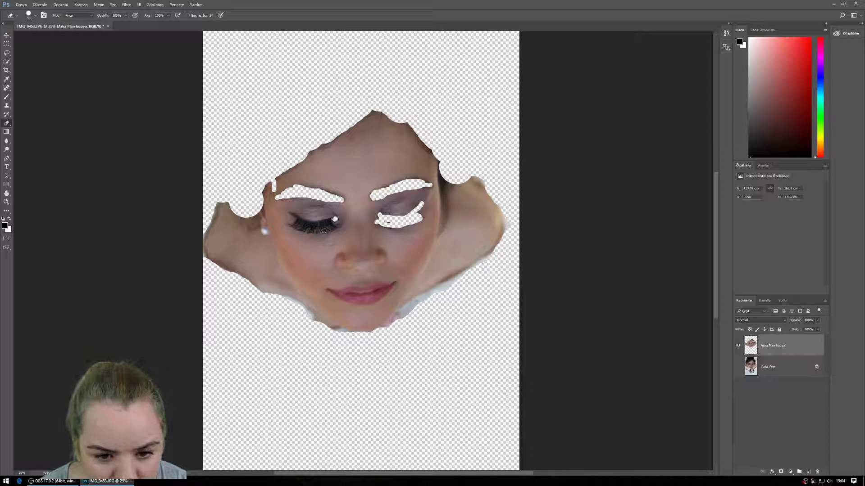
mouse_move(334, 219)
left_mouse_down()
mouse_move(297, 221)
mouse_move(327, 225)
mouse_move(321, 228)
left_mouse_up()
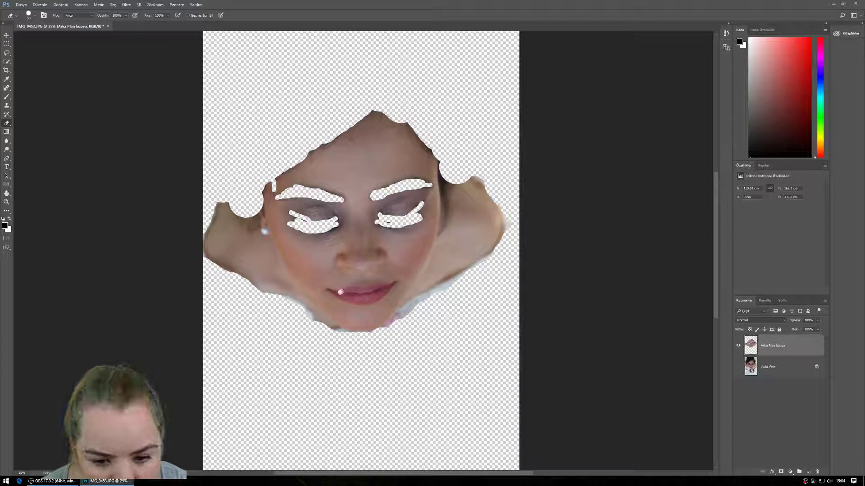
left_click_drag(340, 293, 370, 287)
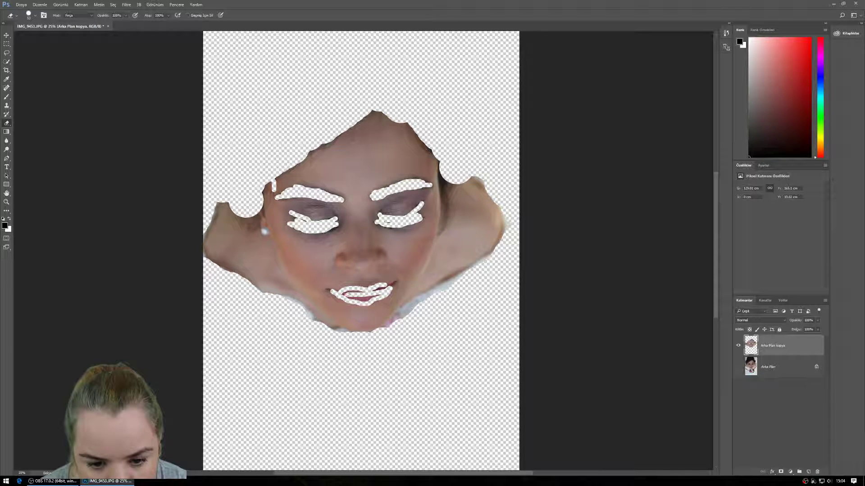
left_click_drag(351, 297, 364, 298)
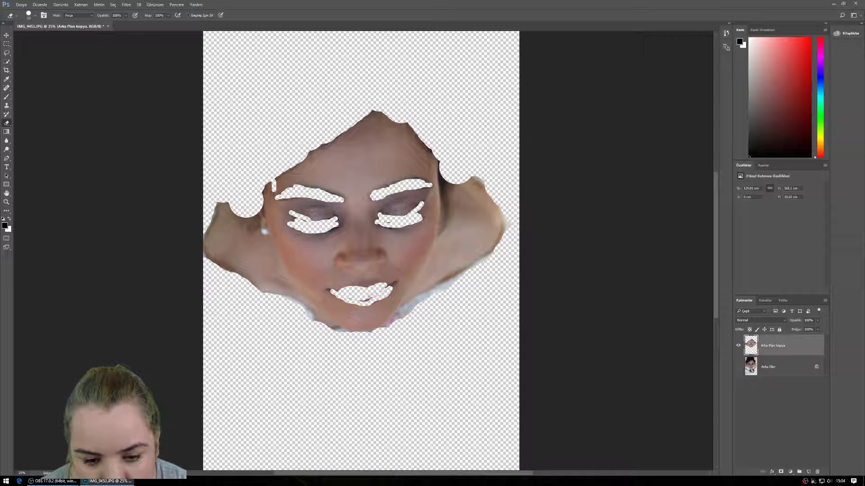
Set the eraser to 28 px and erase a thin strip above the lips
left_click(35, 15)
left_click_drag(46, 39, 39, 39)
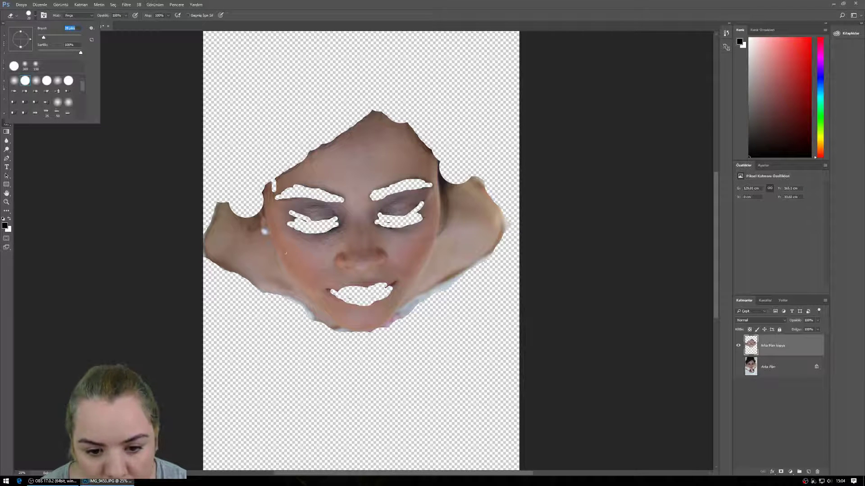
left_click(342, 268)
left_click_drag(341, 266, 354, 269)
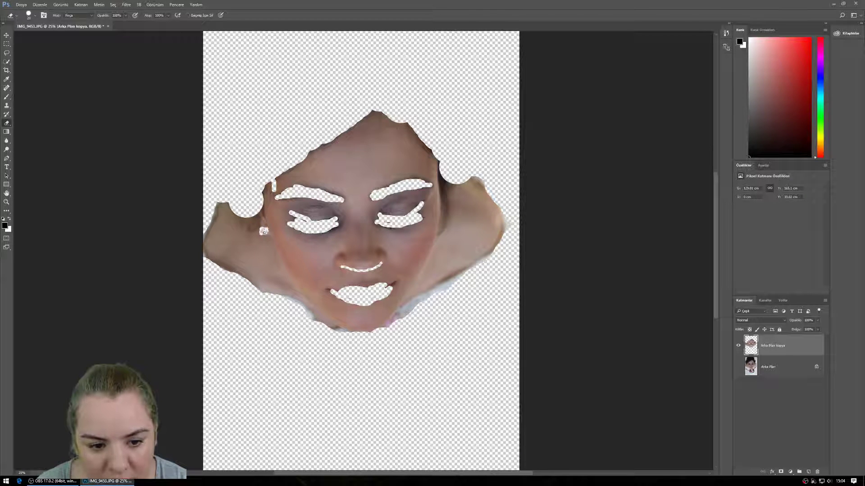
Enlarge the eraser to 72 px and erase a strip along the face's right edge
left_click(32, 15)
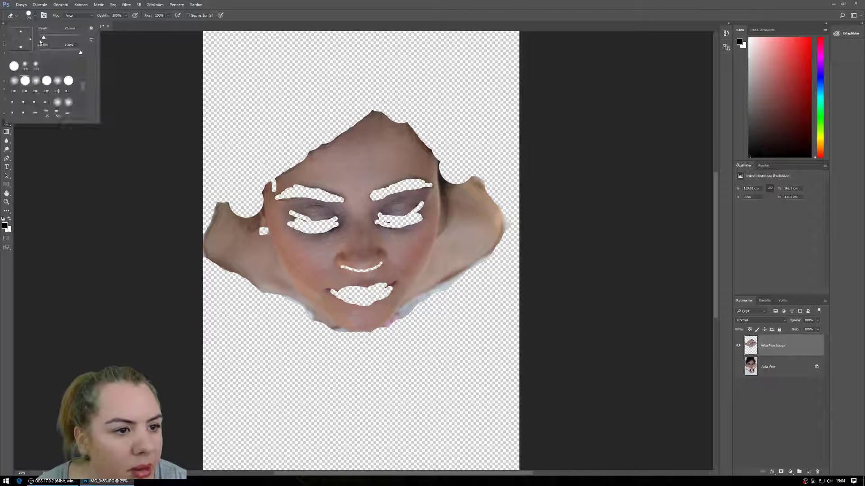
left_click_drag(53, 39, 53, 38)
left_click_drag(443, 176, 443, 216)
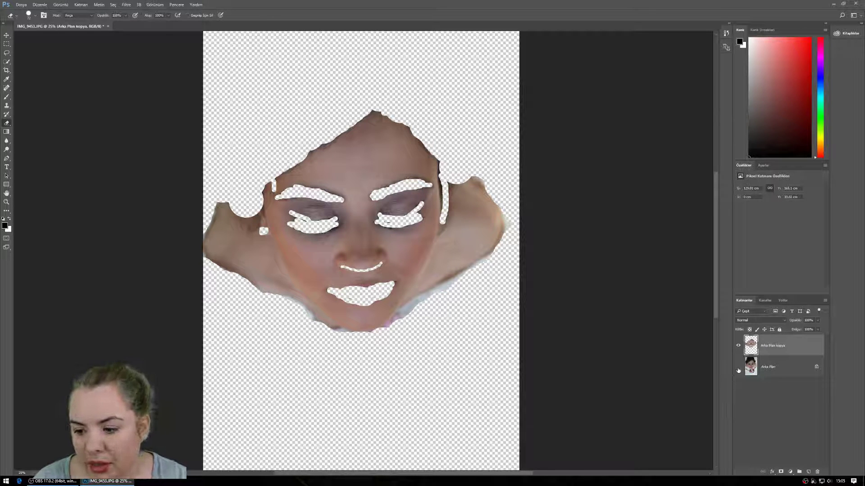
Apply a Gauss Bulanıklığı (Gaussian Blur) with radius 2,1 pixels to the face layer
left_click(126, 5)
mouse_move(137, 80)
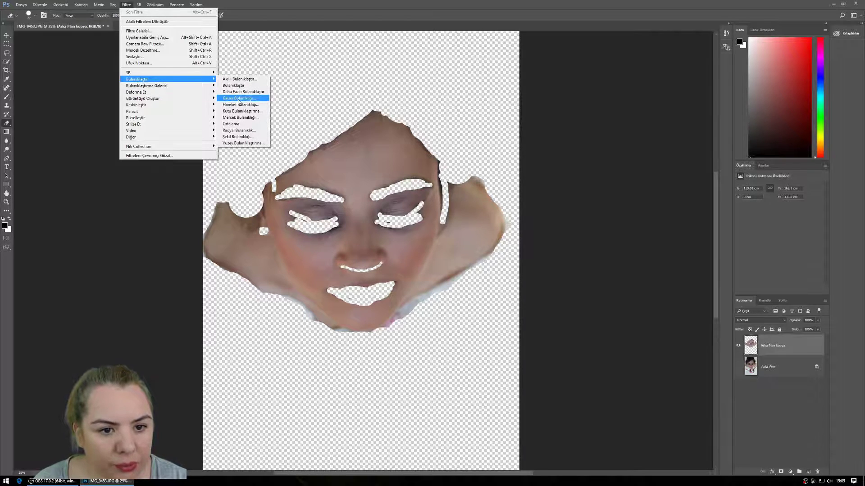
left_click(239, 99)
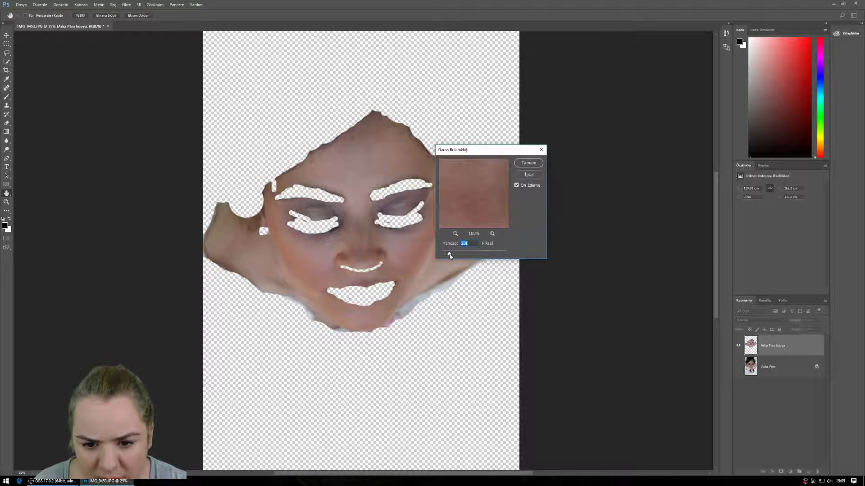
left_click_drag(449, 255, 448, 254)
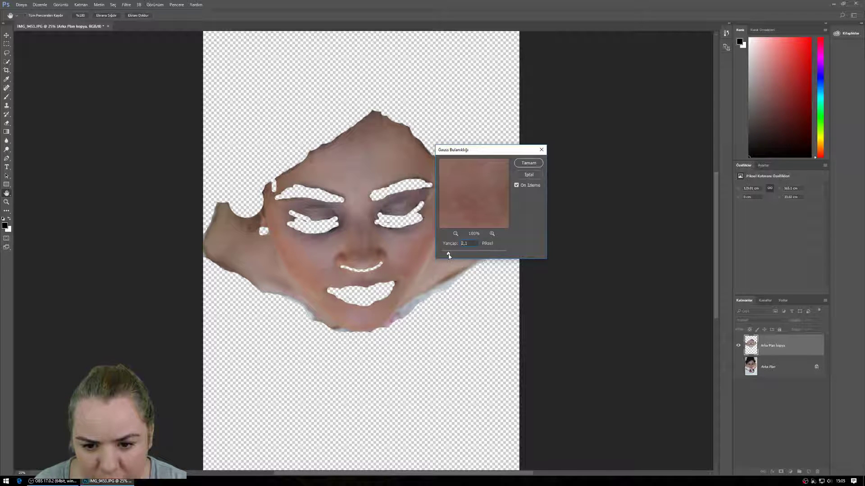
left_click(528, 164)
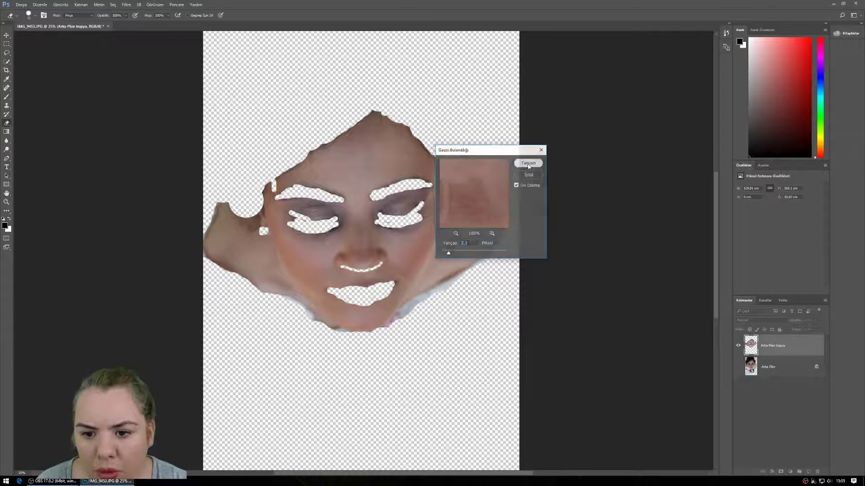
left_click(126, 5)
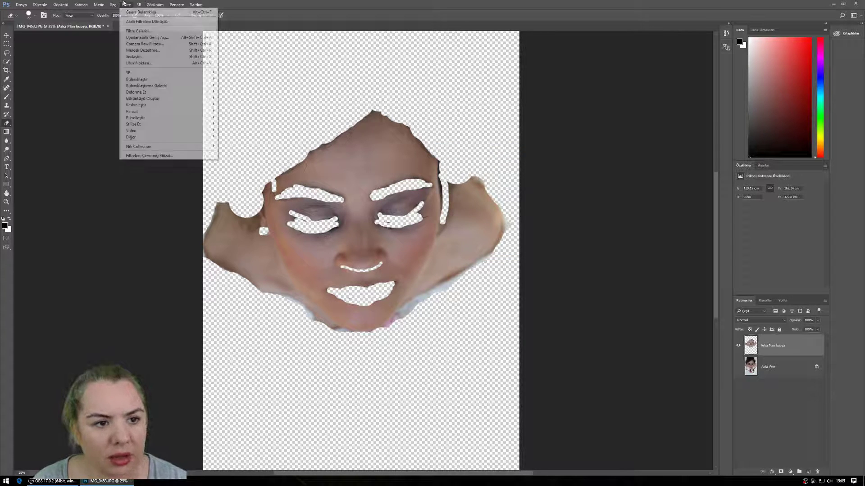
mouse_move(137, 79)
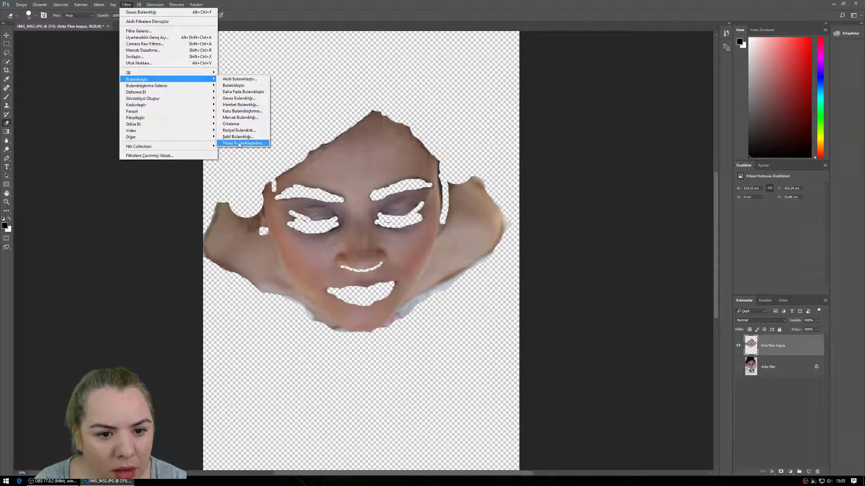
Apply a Yüzey Bulanıklaştırma (Surface Blur) with radius about 13 and threshold 15 levels
left_click(239, 143)
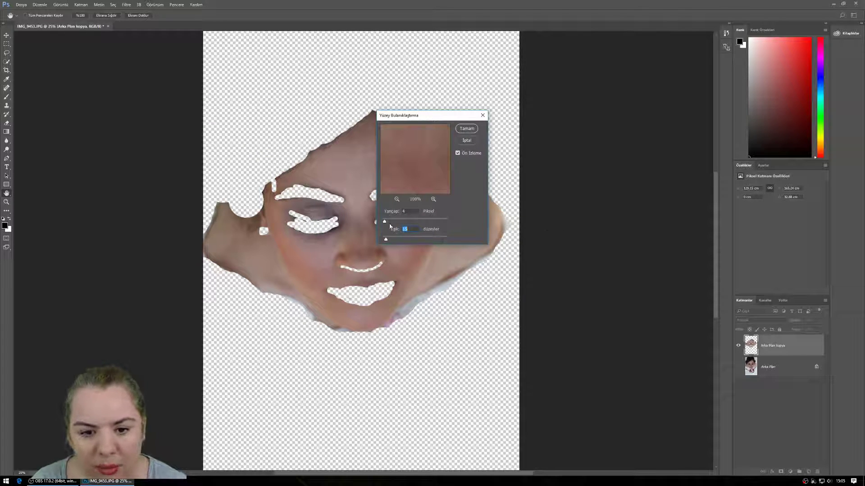
left_click_drag(418, 115, 488, 134)
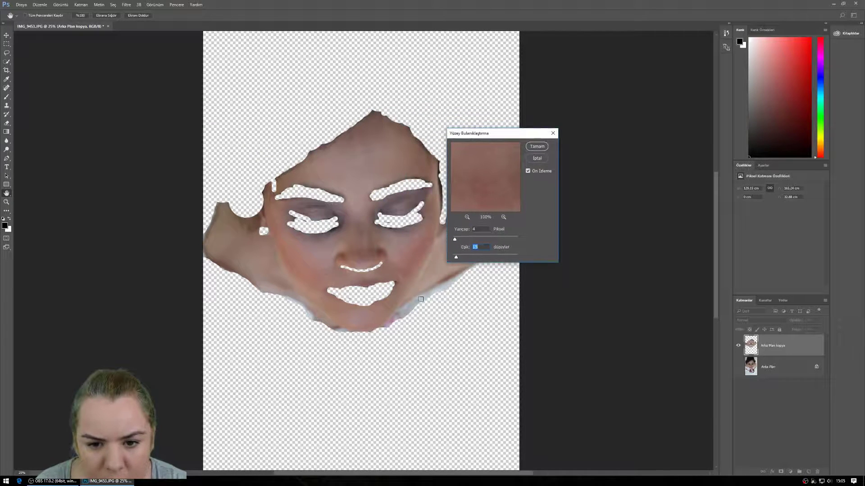
left_click(462, 239)
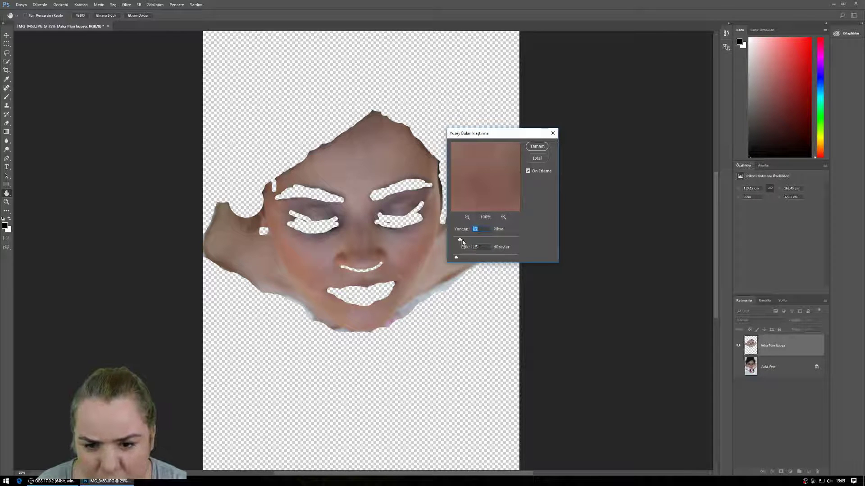
left_click(462, 240)
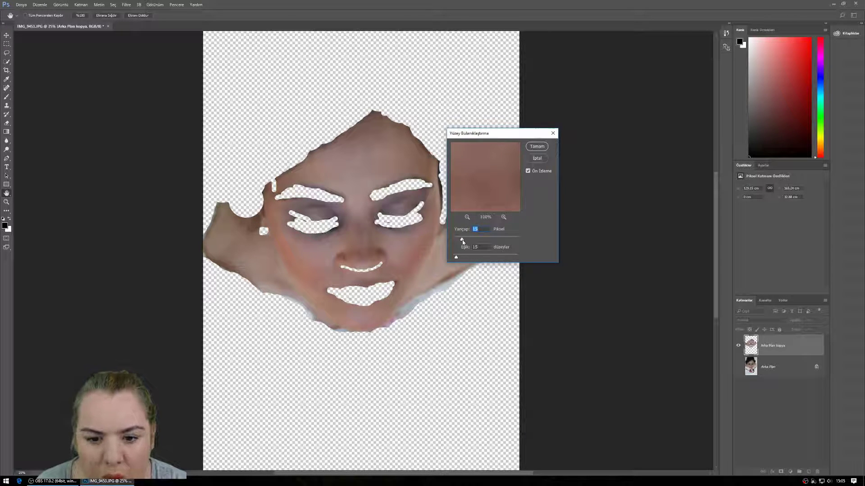
left_click_drag(462, 241, 461, 241)
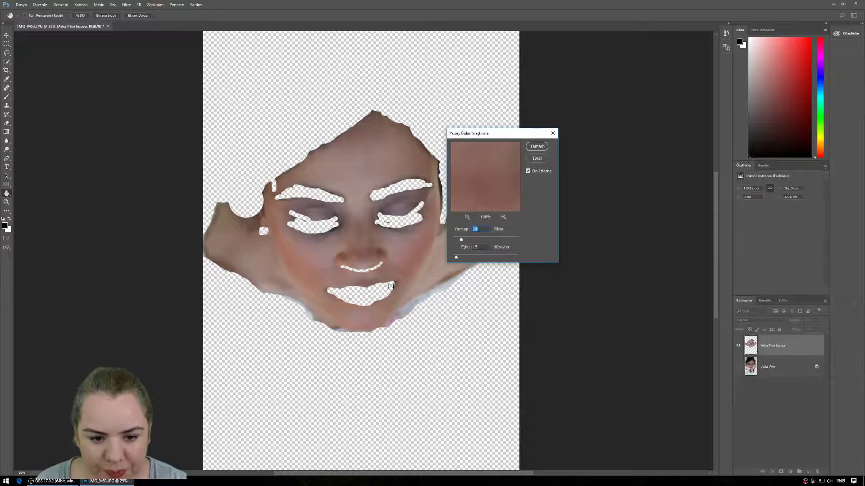
left_click(537, 147)
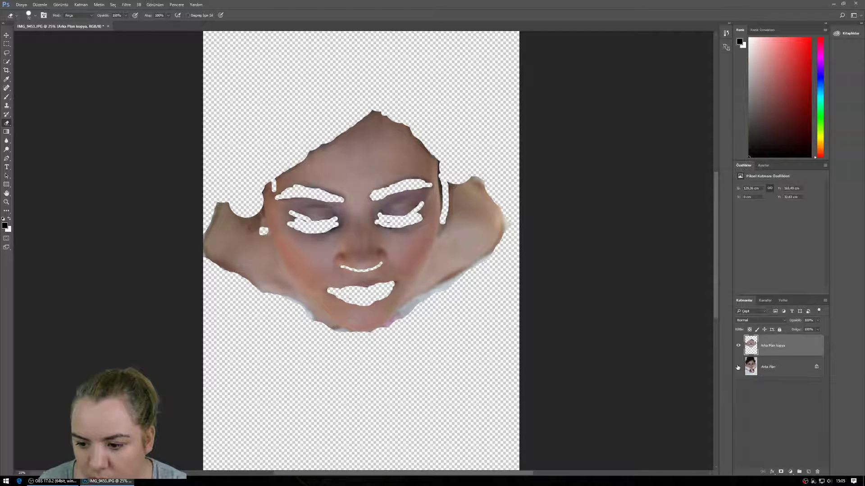
Show the Arka Plan layer and toggle Arka Plan kopya to compare, leaving it visible
left_click(738, 368)
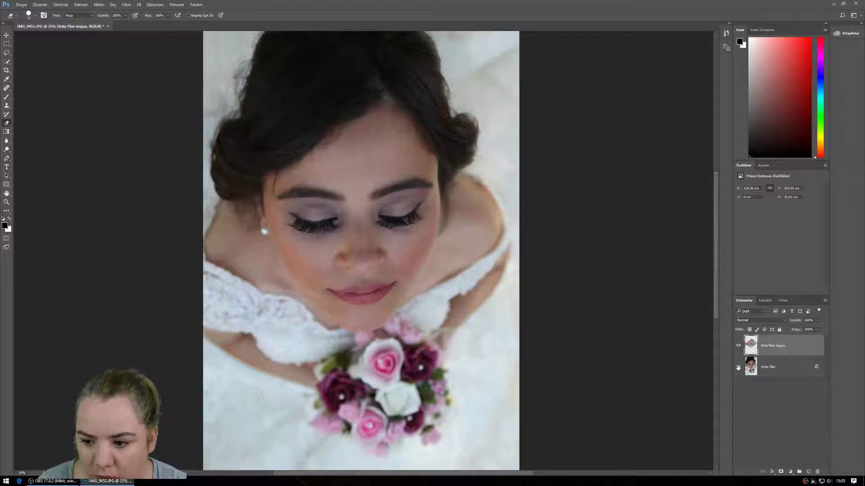
left_click(737, 346)
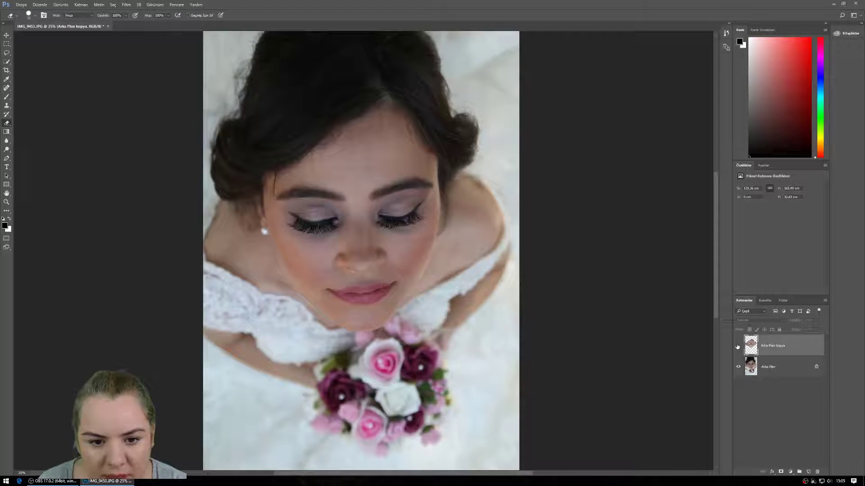
left_click(738, 346)
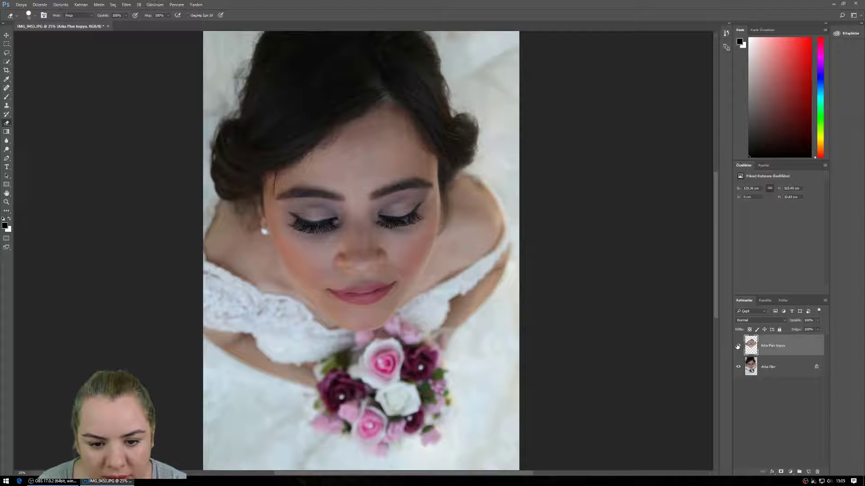
left_click(738, 346)
left_click(737, 347)
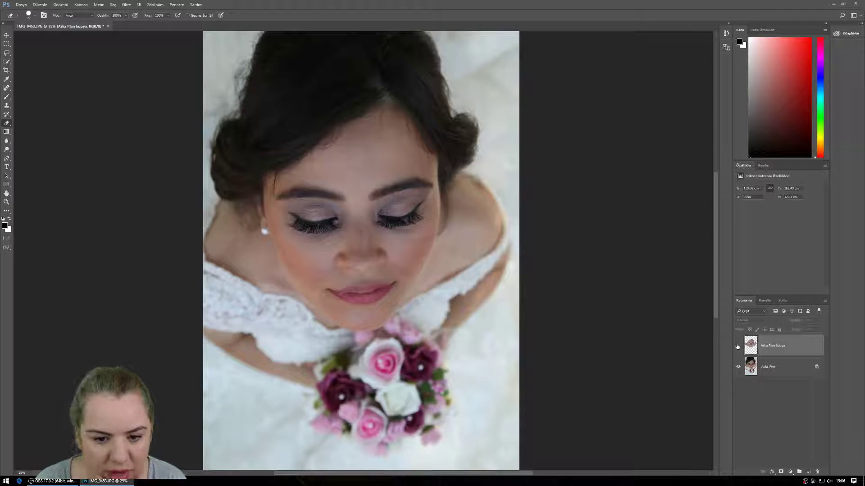
left_click(737, 347)
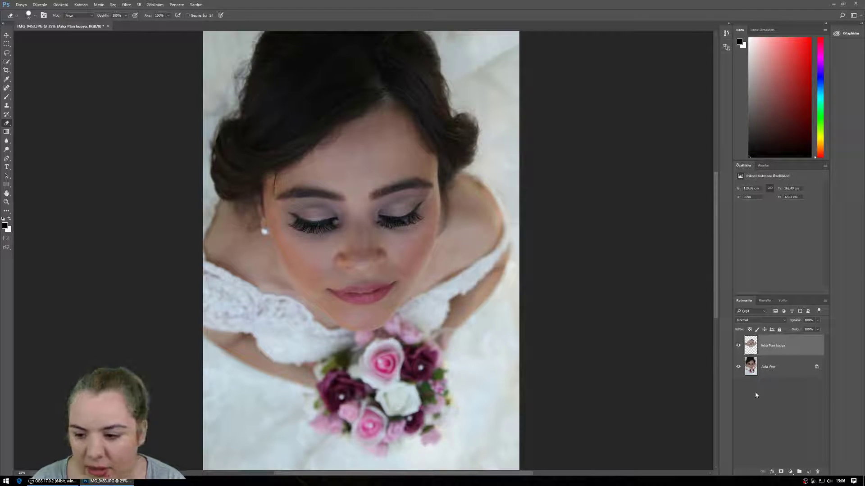
Merge the visible layers with Görünürü Birleştir and duplicate the merged layer
right_click(807, 353)
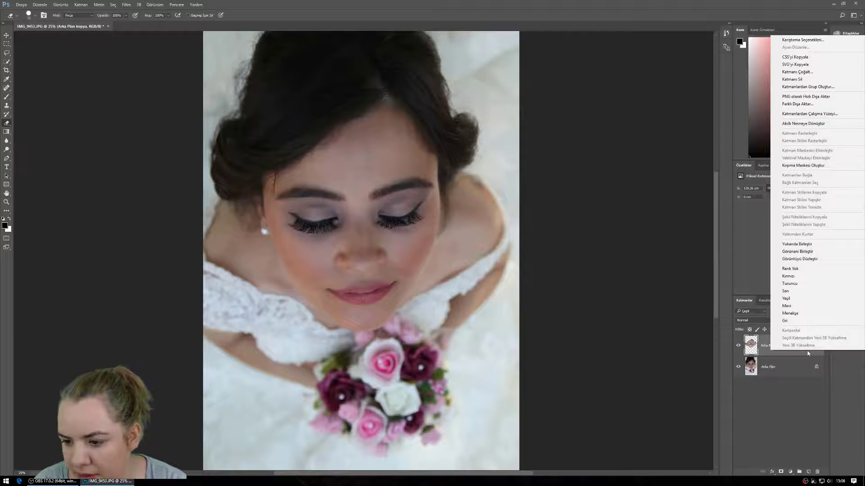
left_click(807, 252)
left_click_drag(791, 345, 809, 471)
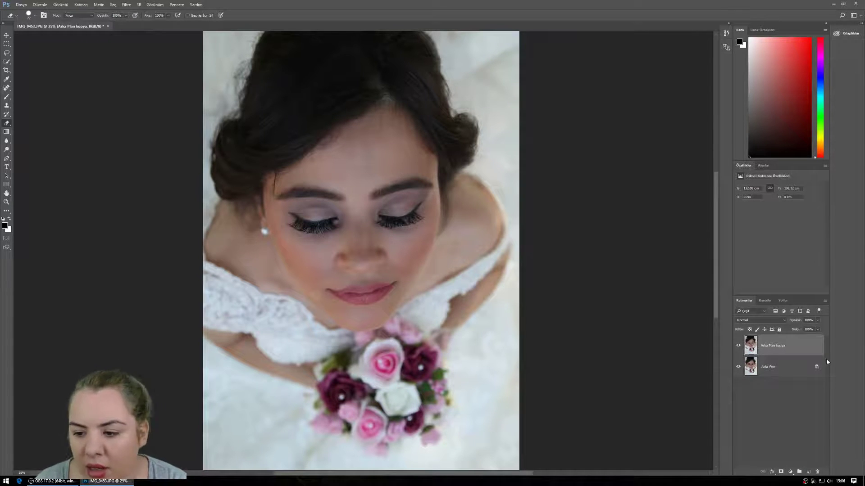
Add a Gradient Map adjustment layer in Yumuşak Işık (Soft Light) blend mode
left_click(790, 471)
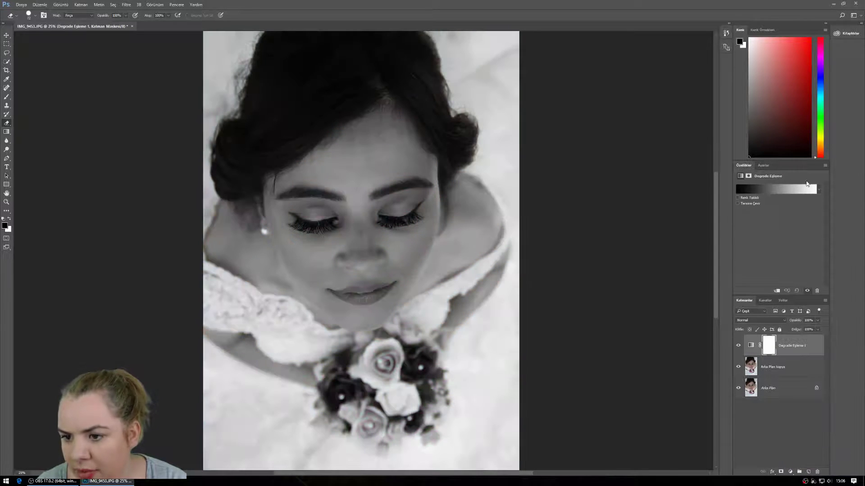
left_click(761, 321)
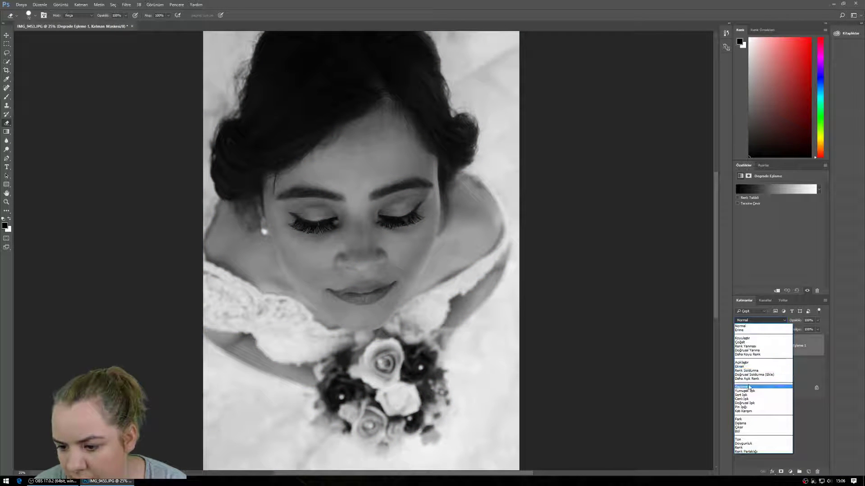
left_click(749, 391)
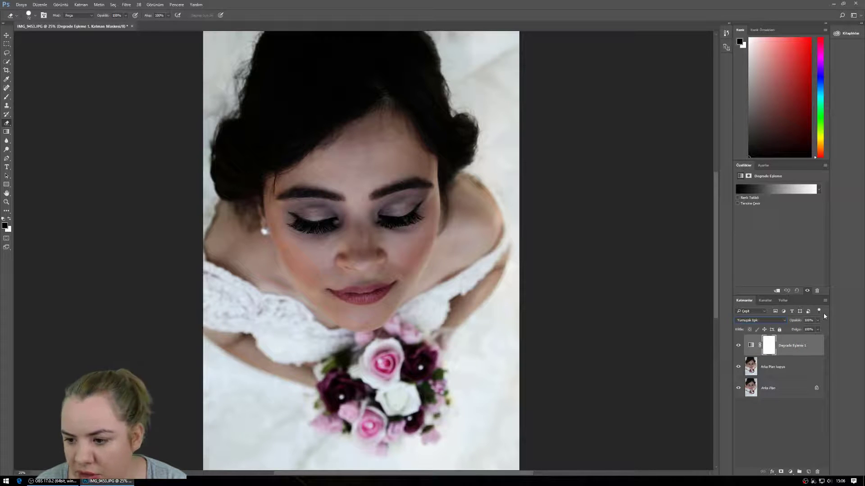
Lower the gradient map's fill to 49%, compare it on and off, then select Arka Plan kopya
left_click(817, 330)
left_click_drag(818, 337, 802, 339)
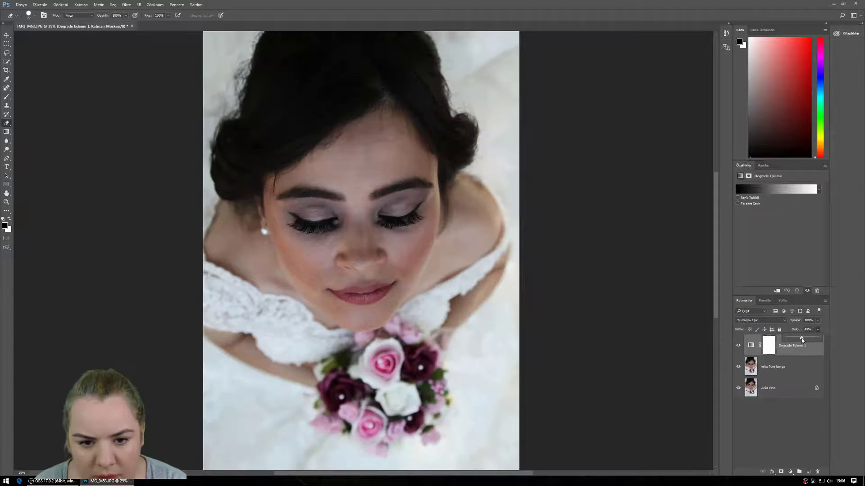
left_click(816, 327)
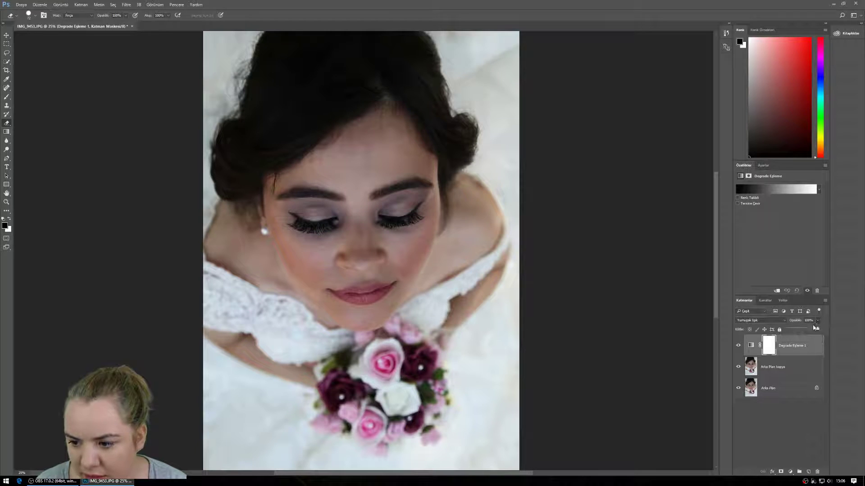
left_click(738, 344)
left_click(739, 346)
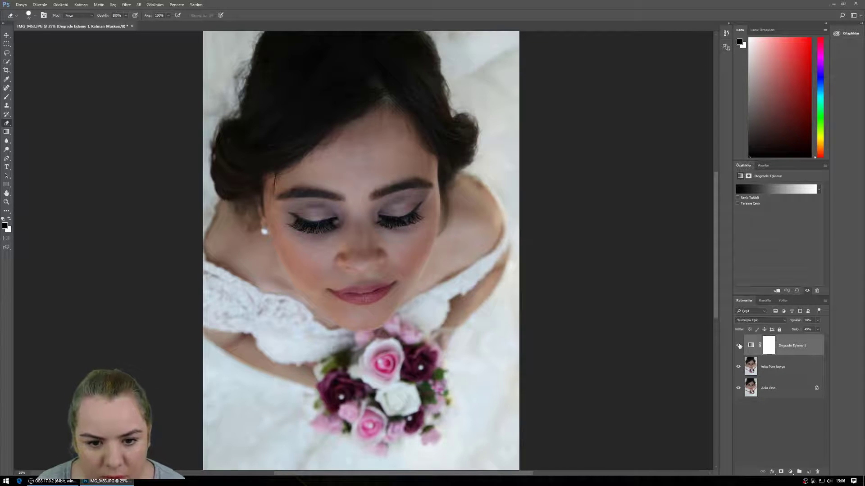
left_click(739, 345)
left_click(739, 346)
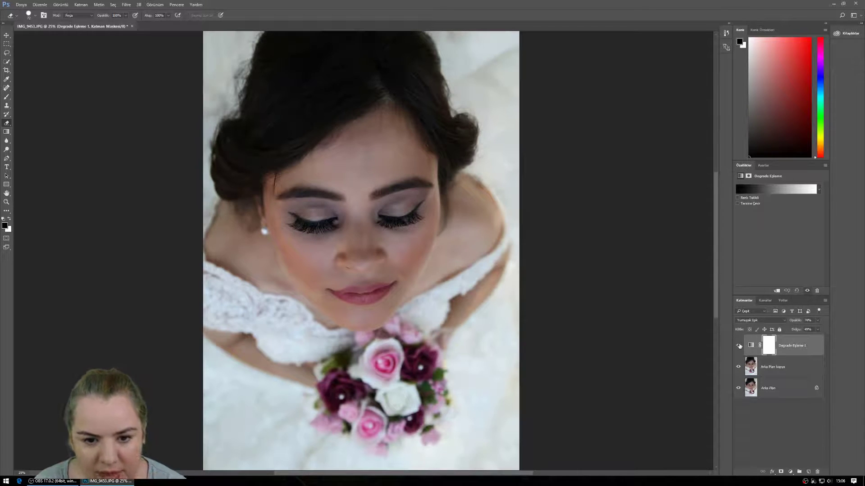
left_click(739, 345)
left_click(770, 368)
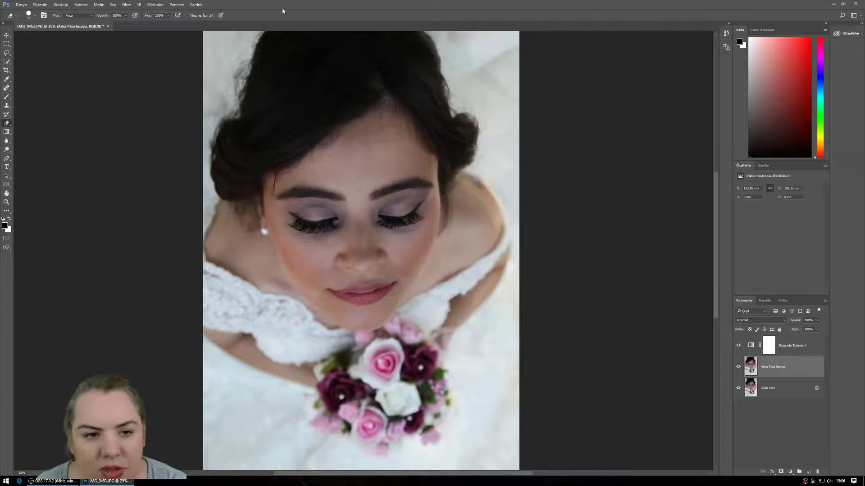
Launch Analog Efex Pro 2 from Filtre > Nik Collection on the portrait layer
left_click(125, 5)
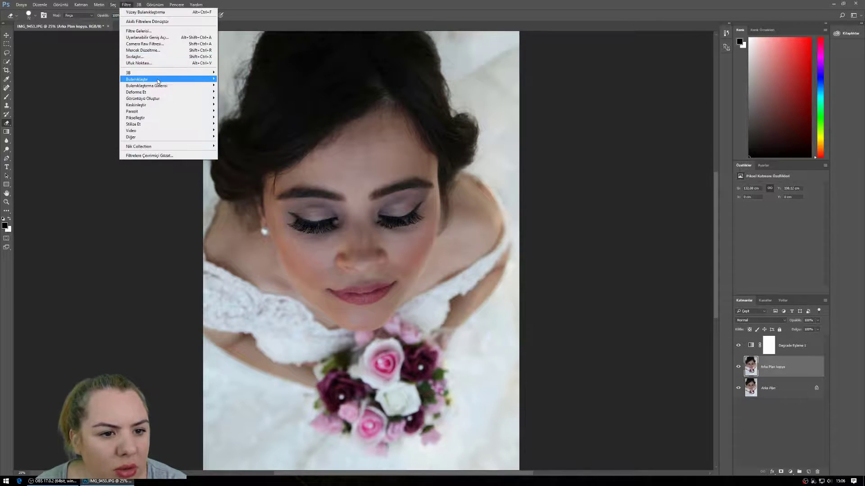
mouse_move(138, 145)
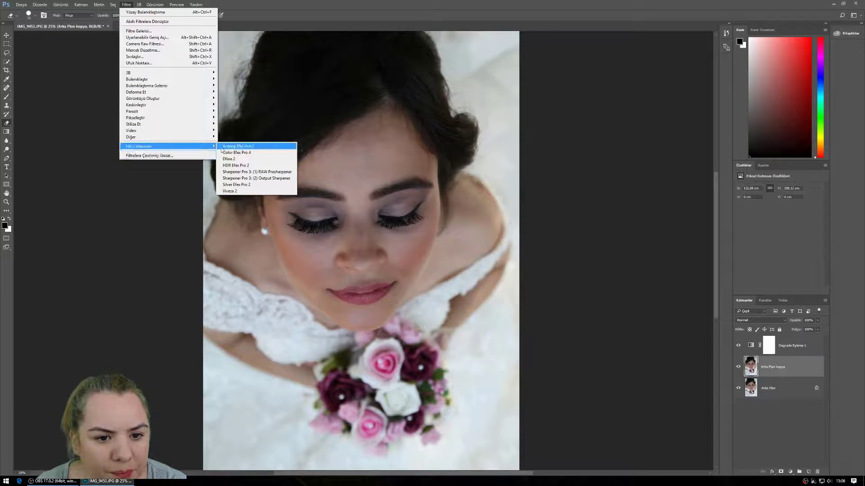
left_click(227, 153)
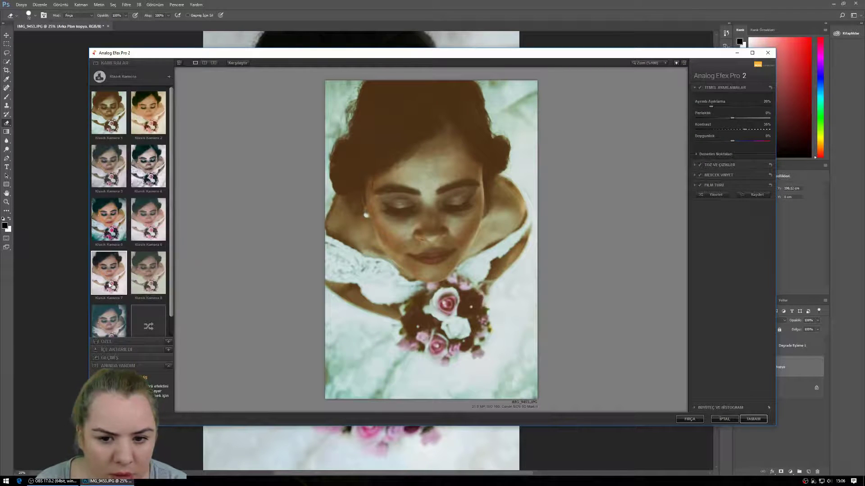
Apply the Klasik Kamera 5 preset with Toz ve Çizikler (dust and scratches) turned off
left_click(114, 282)
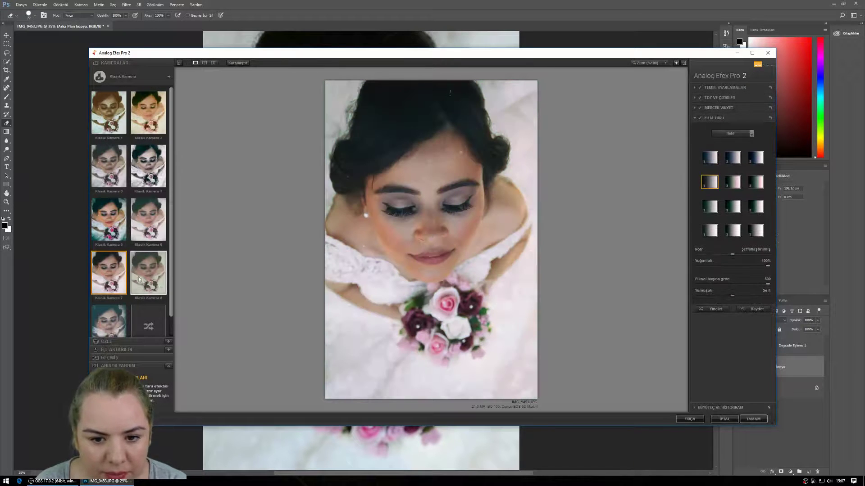
left_click(107, 226)
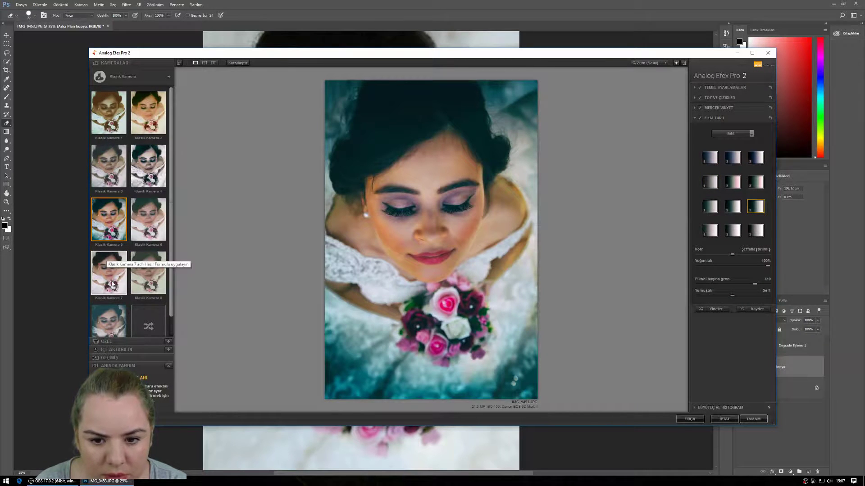
left_click(699, 97)
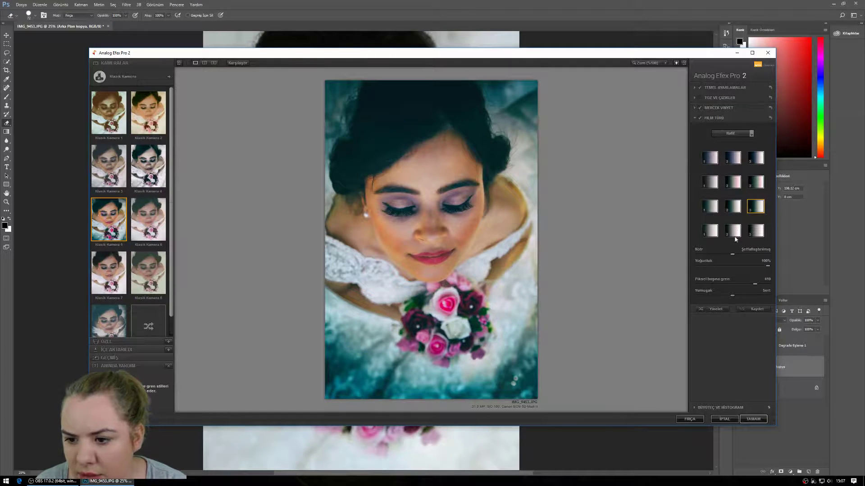
Compare several Film Türü swatches and settle on the final film type
left_click(715, 208)
left_click(712, 182)
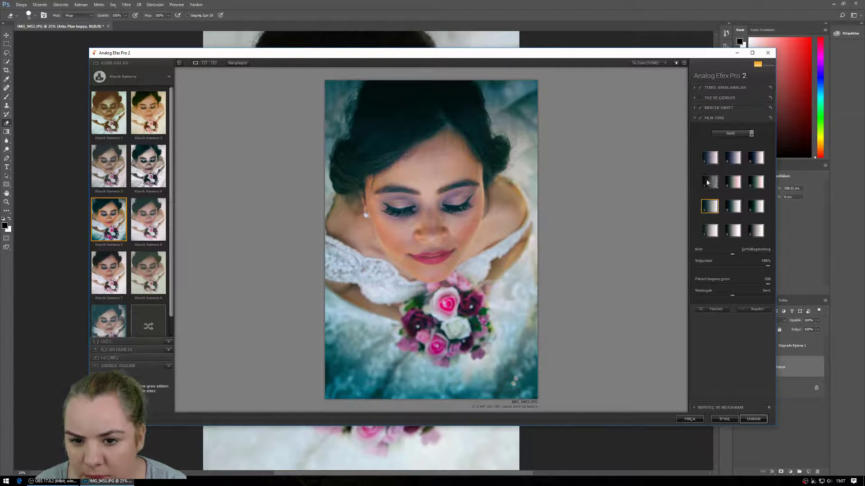
left_click(708, 158)
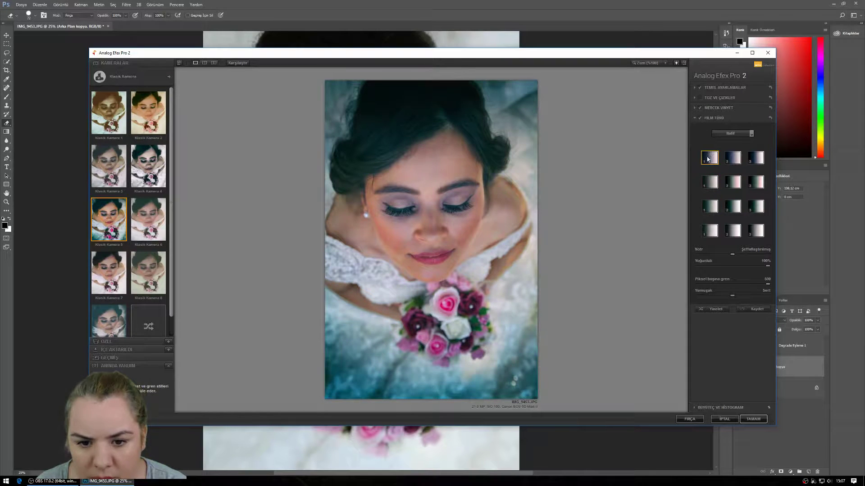
left_click(711, 232)
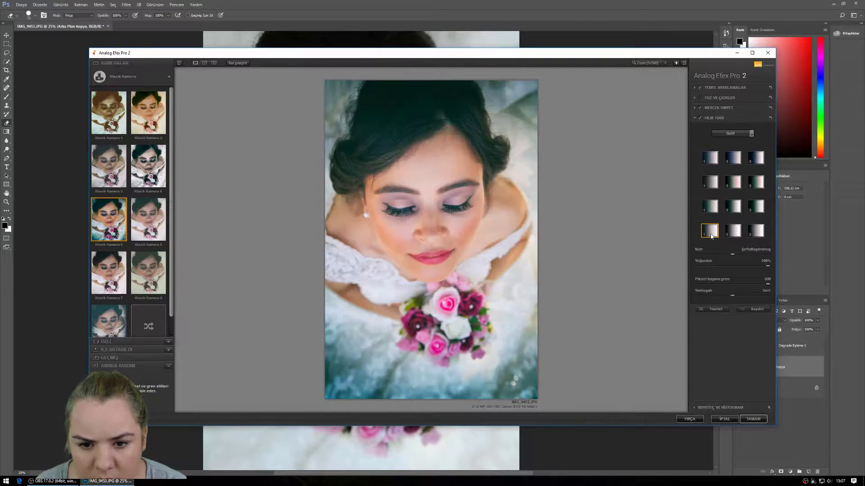
left_click(759, 232)
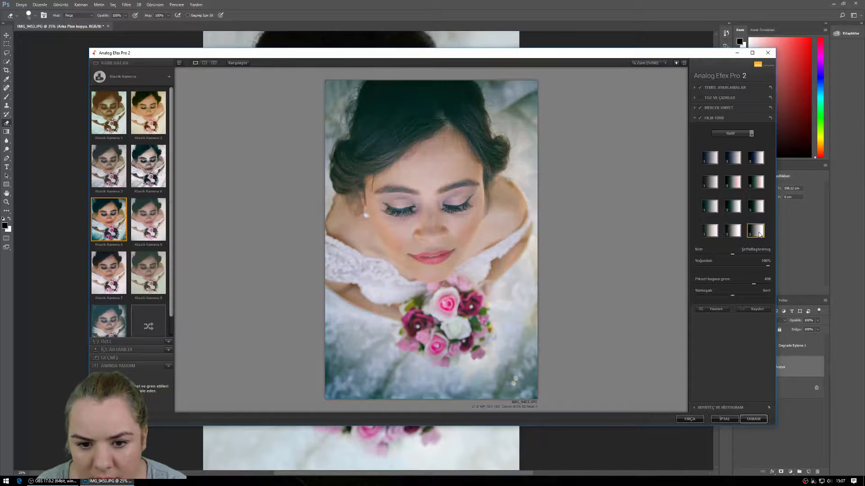
left_click(734, 233)
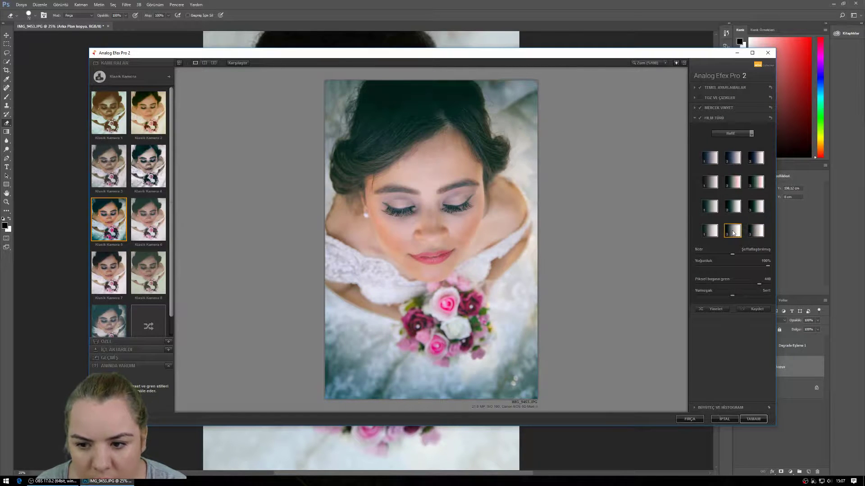
Lower Piksel başına gren and apply the vintage look with Tamam
left_click(767, 279)
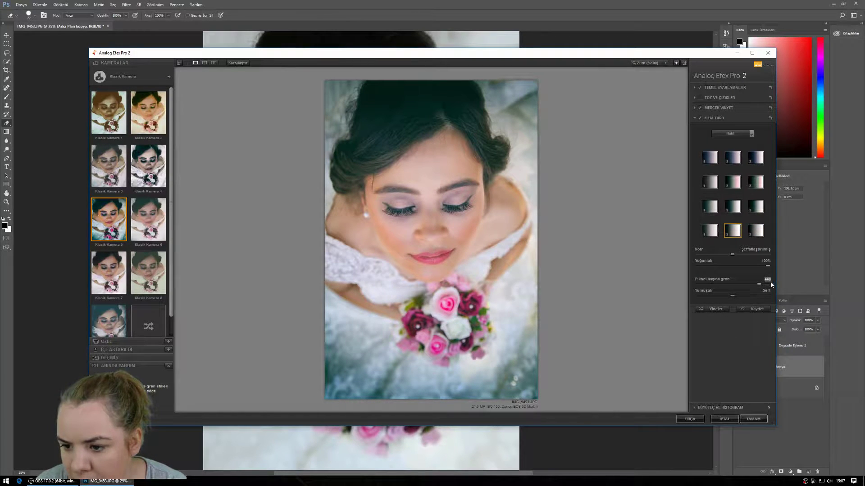
left_click_drag(767, 286, 705, 284)
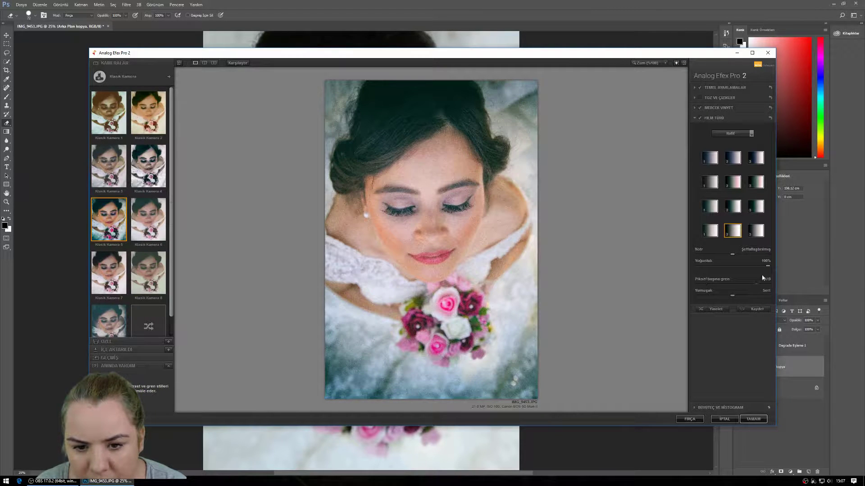
left_click(760, 421)
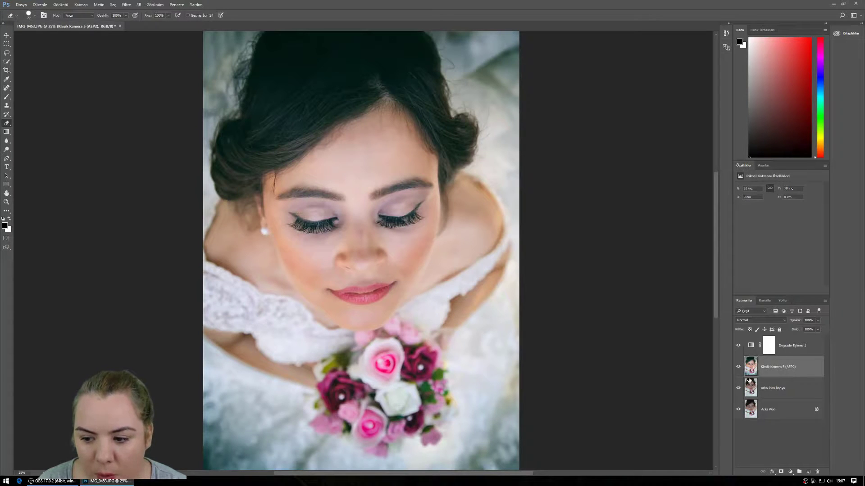
left_click(738, 368)
left_click(738, 367)
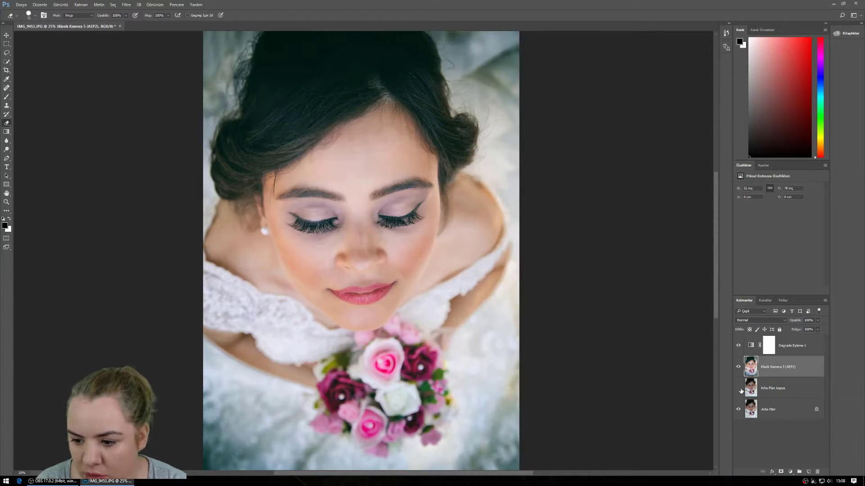
left_click(790, 472)
Add a Degrade Eşleme gradient map layer blended as Yumuşak Işık (Soft Light)
left_click(812, 459)
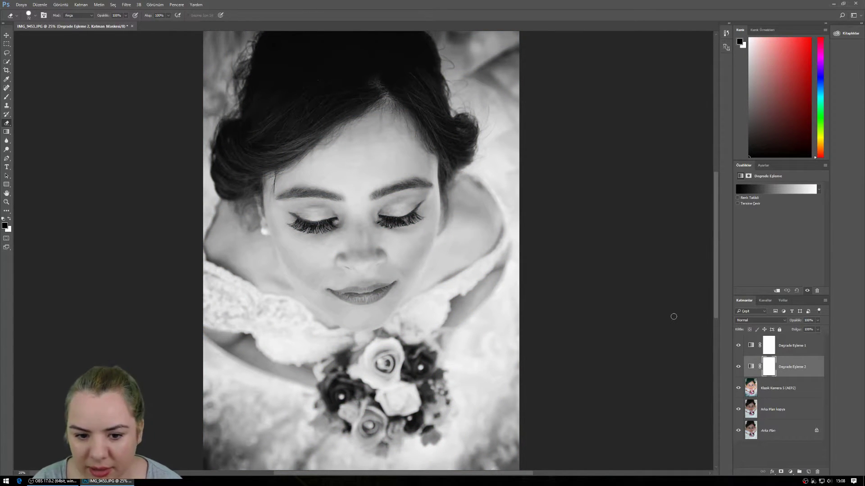
left_click(760, 320)
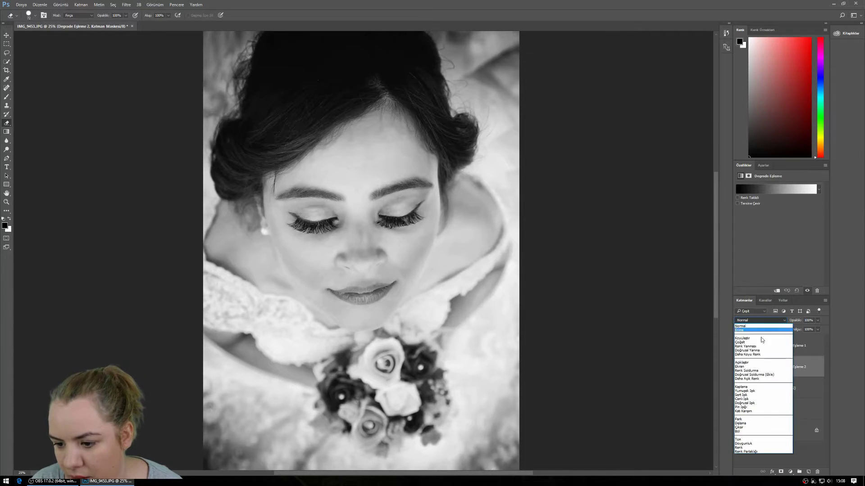
left_click(748, 391)
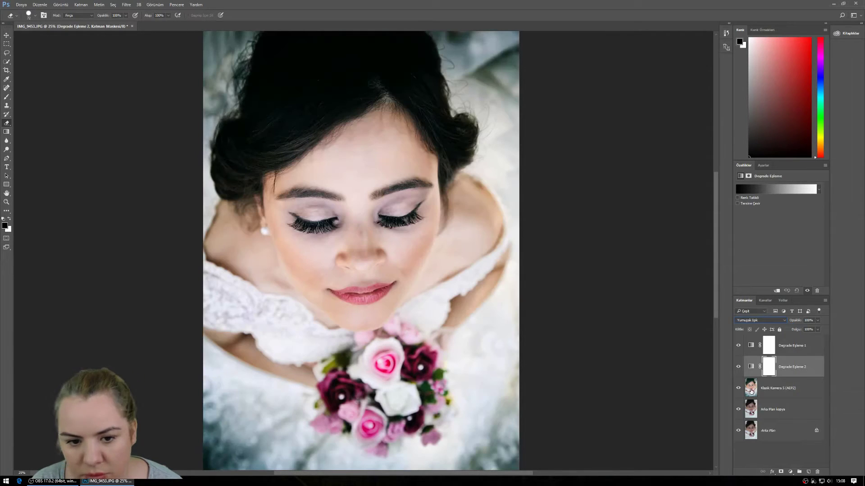
Reduce the new gradient map's Dolgu to 36% and lower its Opaklık
left_click(817, 329)
left_click_drag(799, 337, 809, 328)
left_click(817, 319)
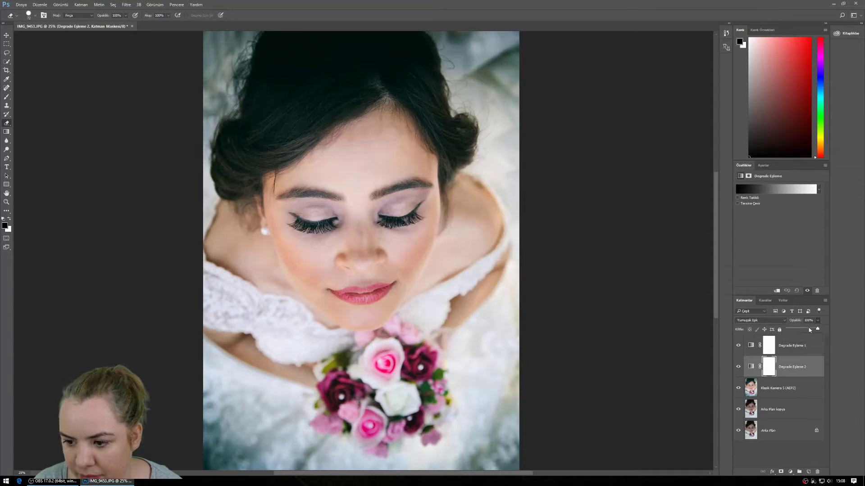
left_click(738, 374)
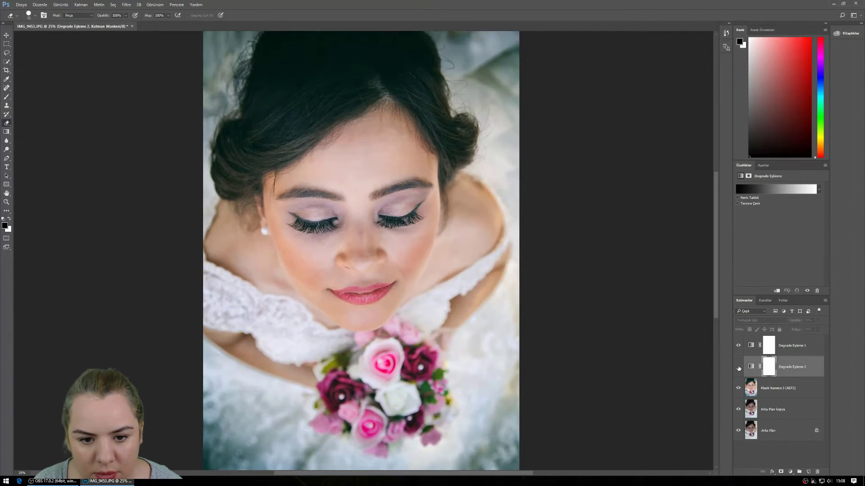